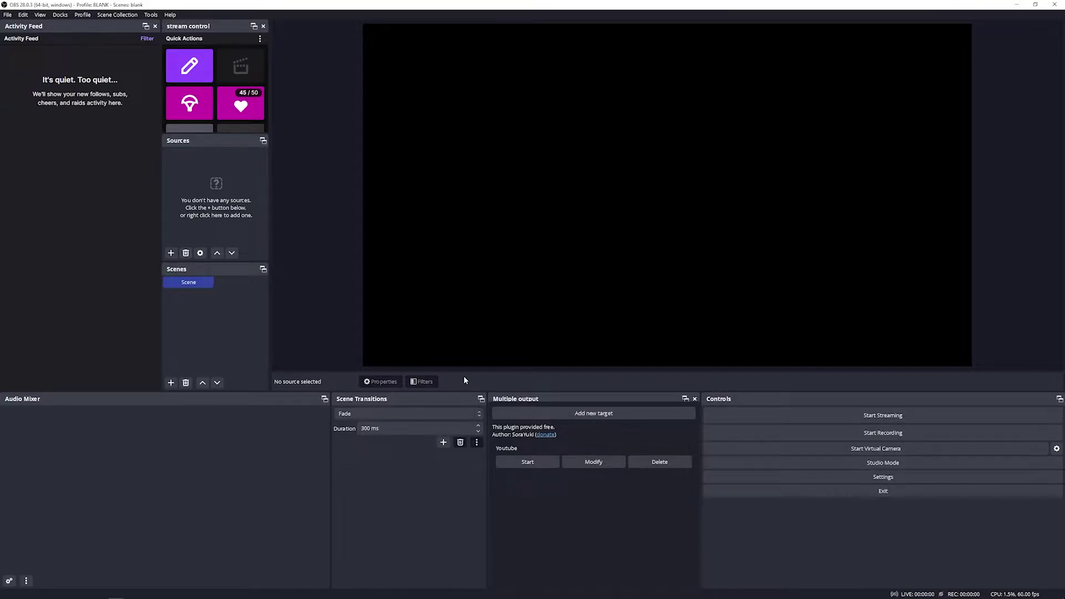
Bring up the Multiple RTMP outputs plugin page on obsproject.com in the browser
{"action": "mouse_move", "coordinate": [601, 598]}
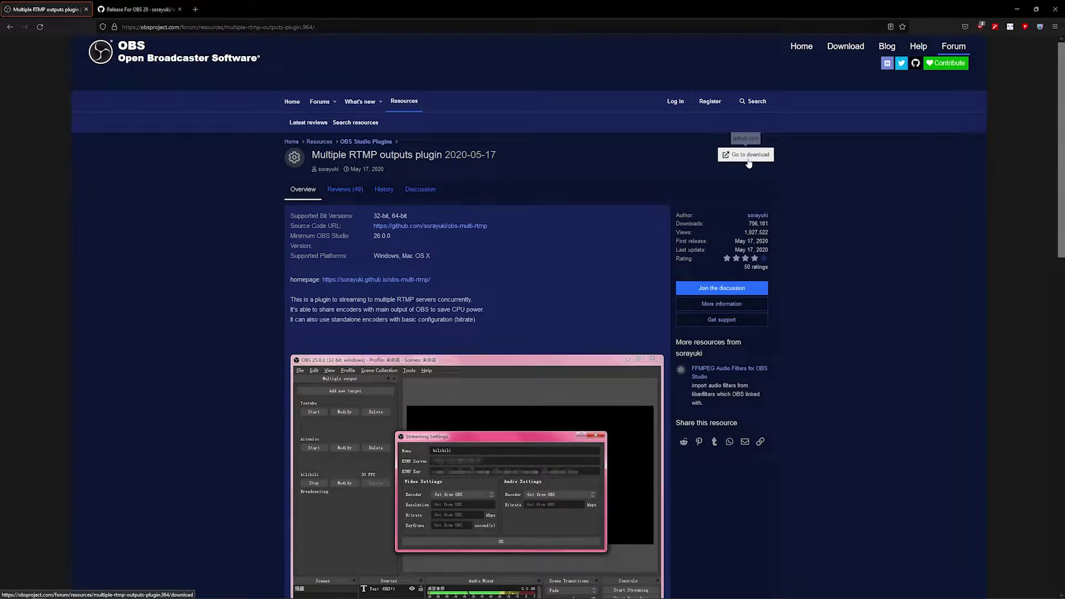
Go from the forum page to the plugin's GitHub release 'For OBS 28'
{"action": "left_click", "coordinate": [746, 154]}
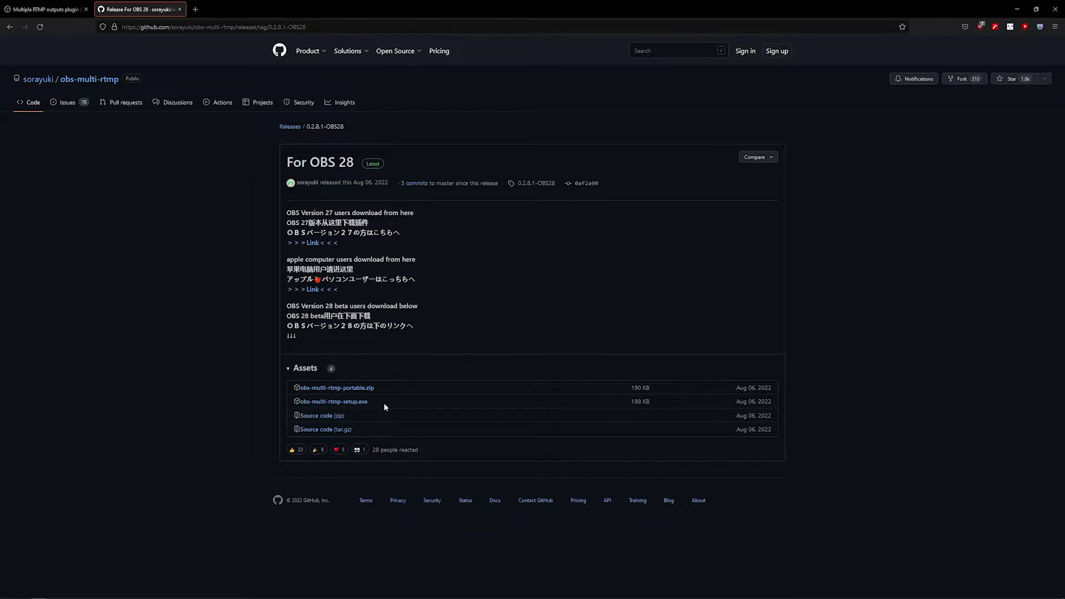
Download obs-multi-rtmp-setup.exe from the release assets, then remove the flagged download
{"action": "left_click", "coordinate": [361, 404]}
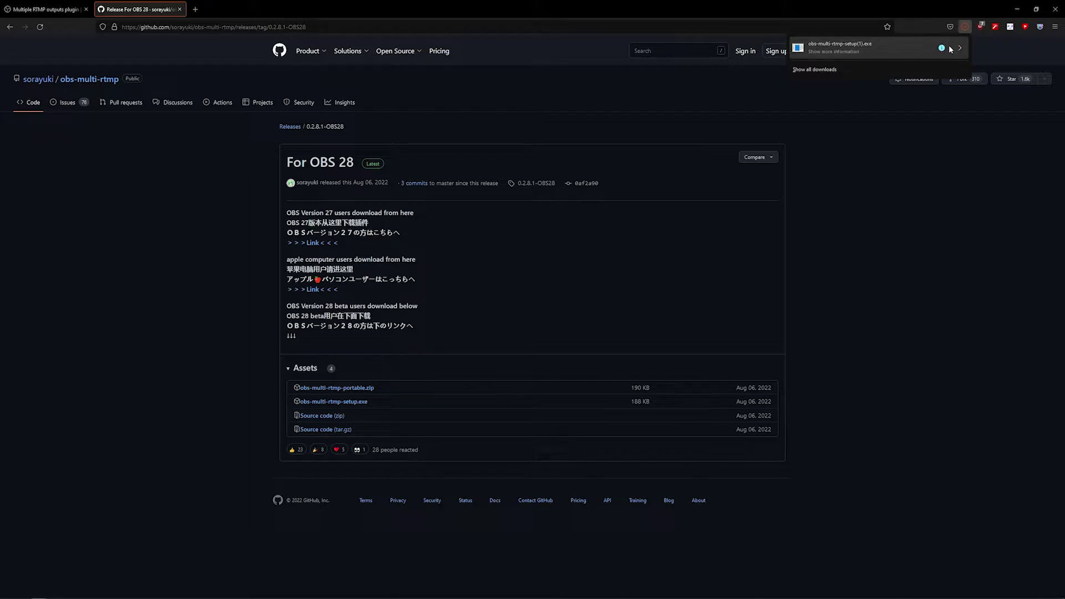
{"action": "left_click", "coordinate": [957, 48]}
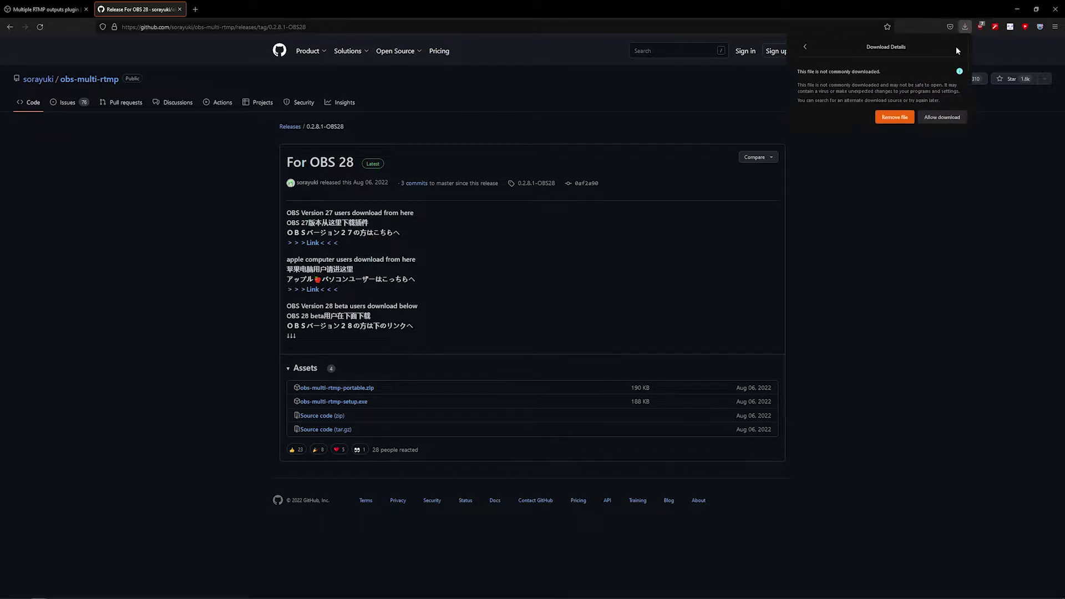
{"action": "left_click", "coordinate": [904, 119]}
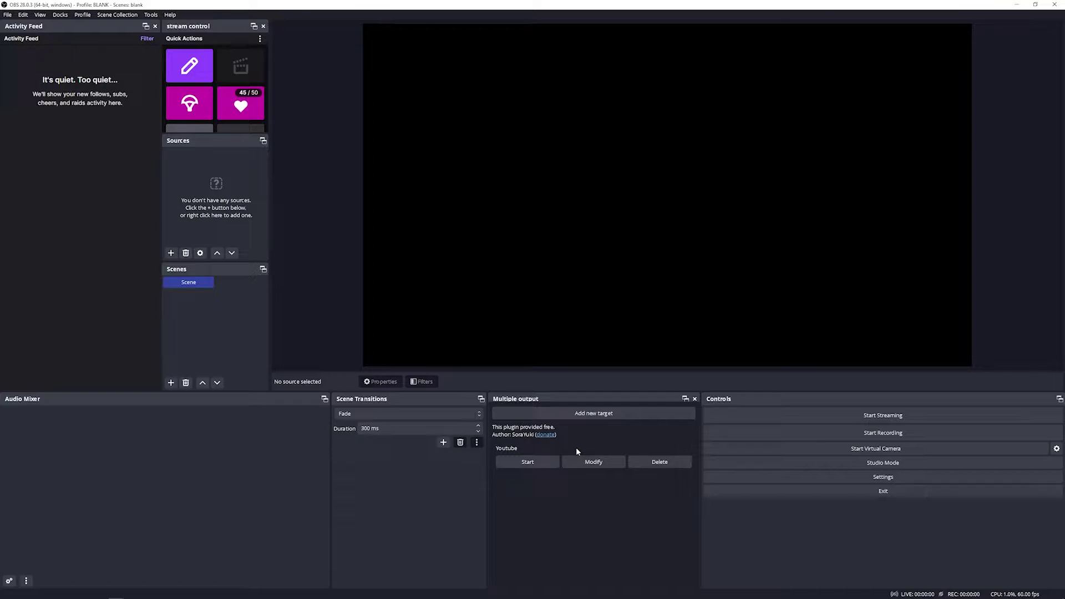
Check the Stream service in OBS Settings, then bring up the Docks menu
{"action": "left_click", "coordinate": [882, 477]}
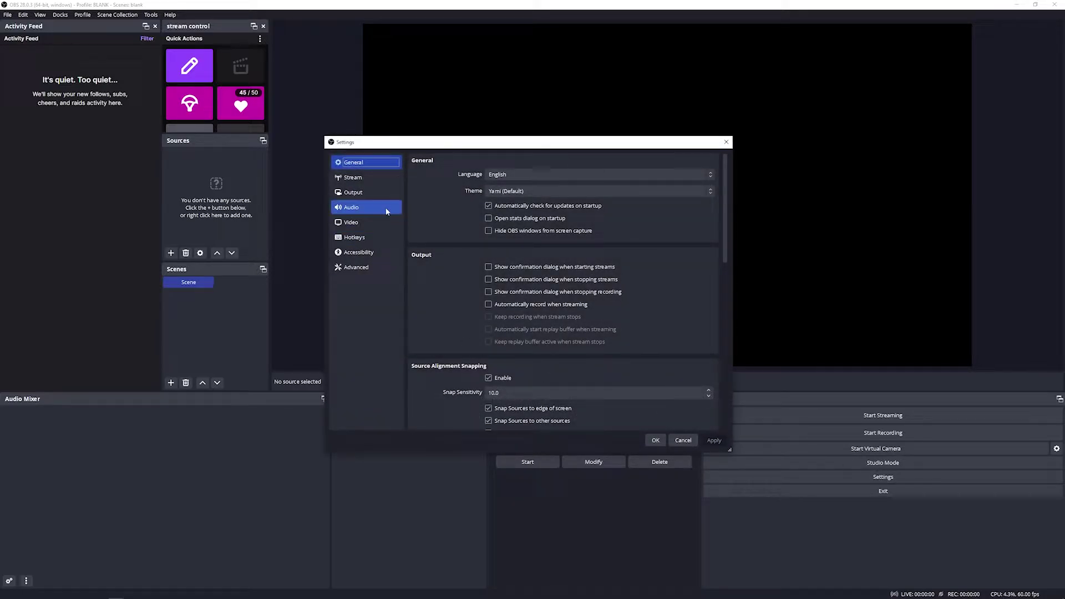
{"action": "left_click", "coordinate": [369, 180]}
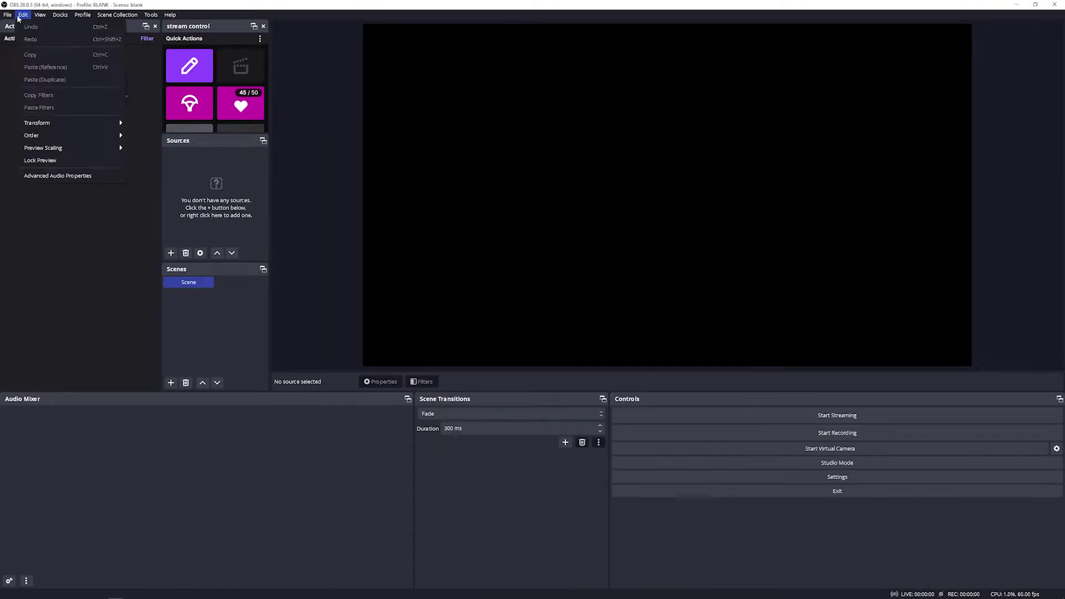
{"action": "mouse_move", "coordinate": [59, 15]}
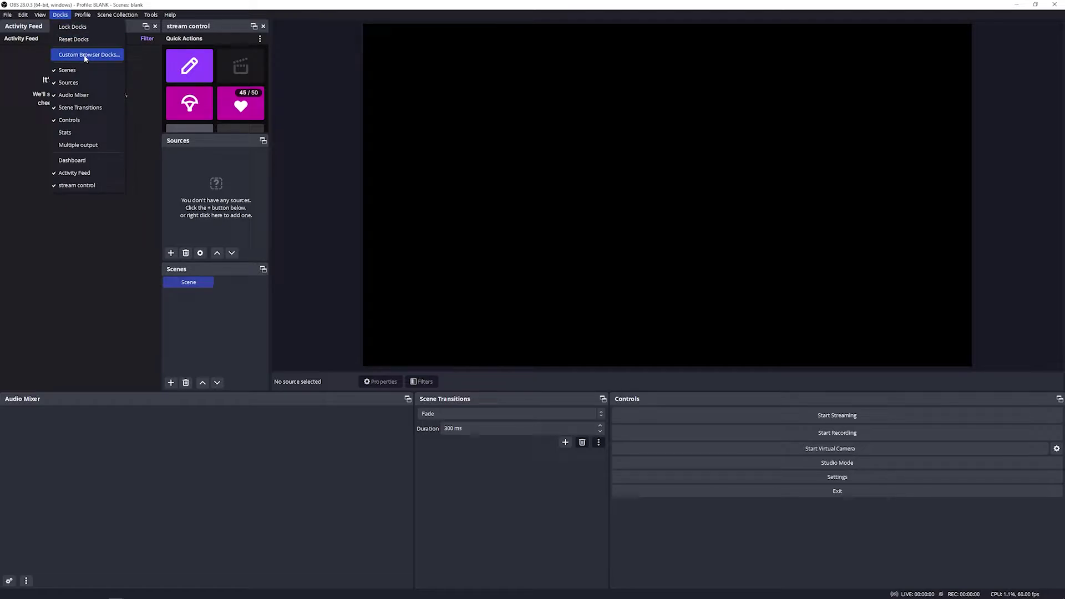
Show the Multiple output dock and add a target renamed 'Youtube', ready for its RTMP server
{"action": "left_click", "coordinate": [78, 145]}
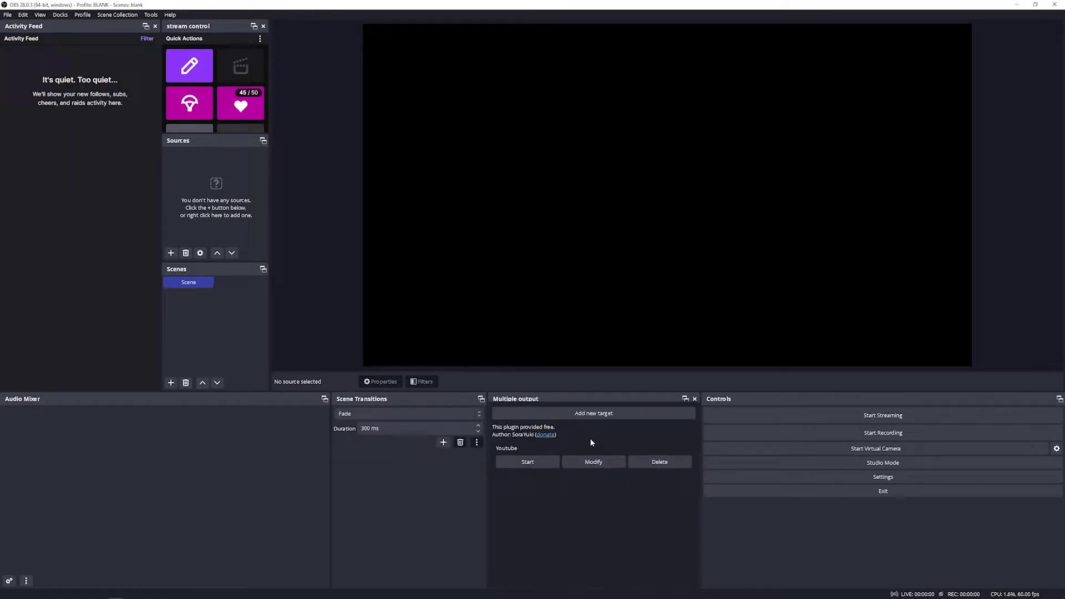
{"action": "left_click", "coordinate": [594, 415]}
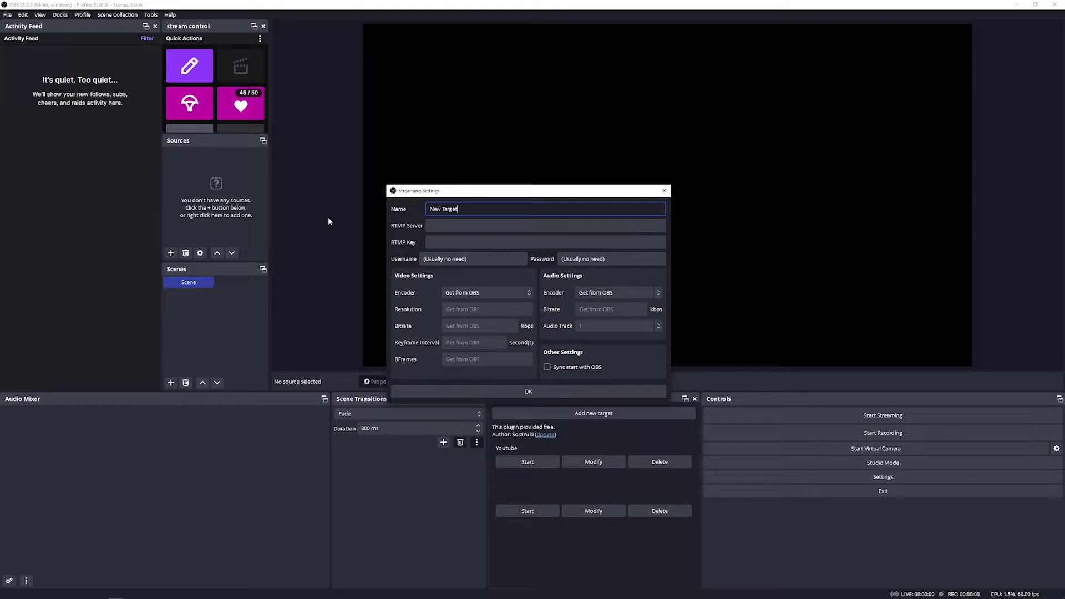
{"action": "left_click_drag", "start_coordinate": [458, 209], "coordinate": [406, 209]}
{"action": "type", "text": "Youtube"}
{"action": "left_click", "coordinate": [457, 226]}
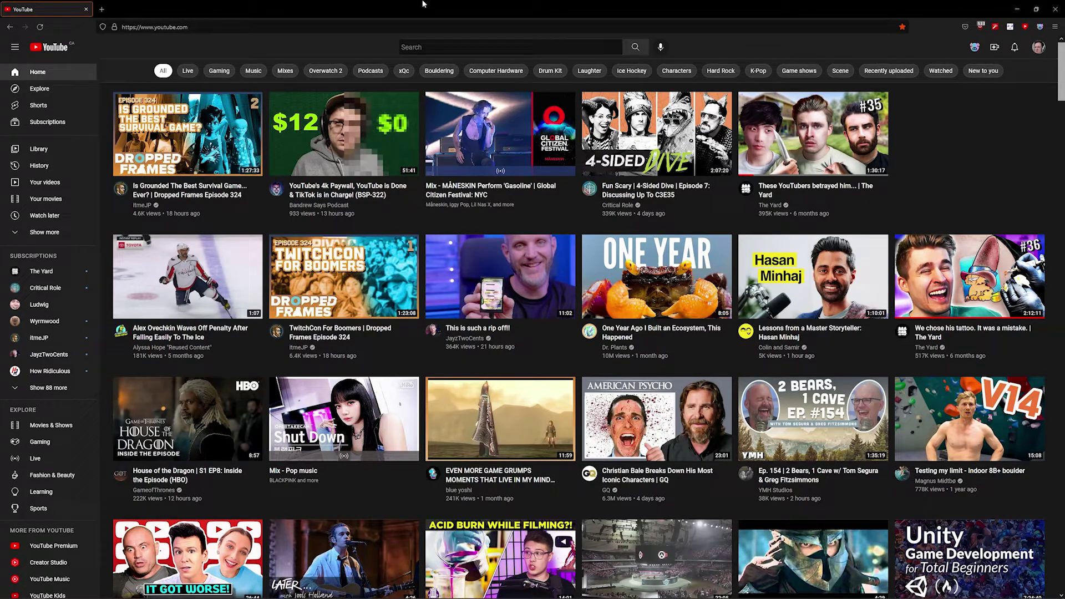
Open YouTube Studio's Go live streaming page and expand the stream key choices
{"action": "left_click", "coordinate": [996, 53]}
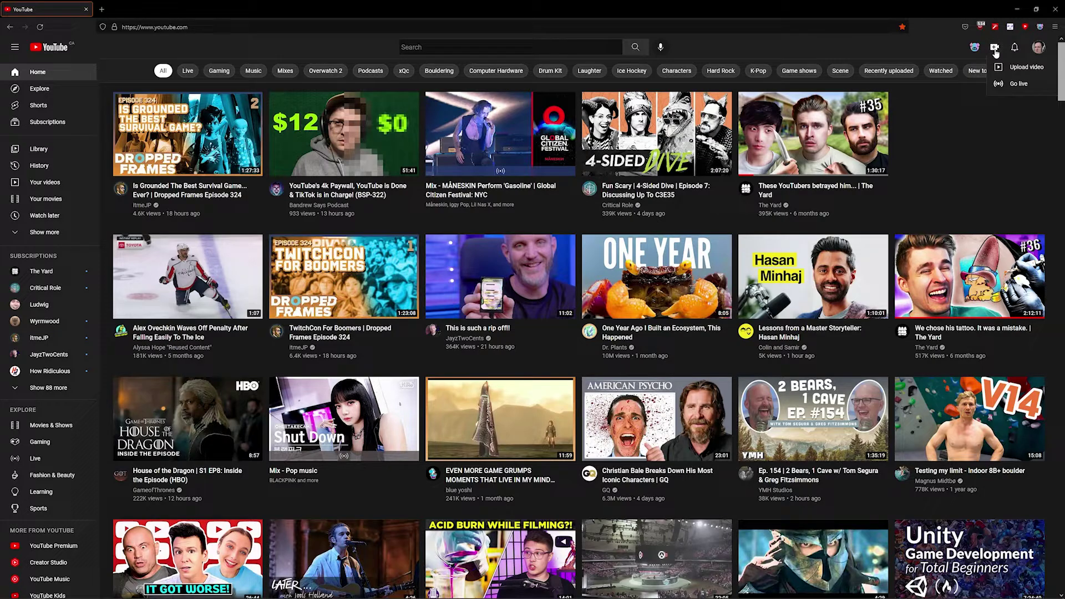
{"action": "left_click", "coordinate": [1027, 86]}
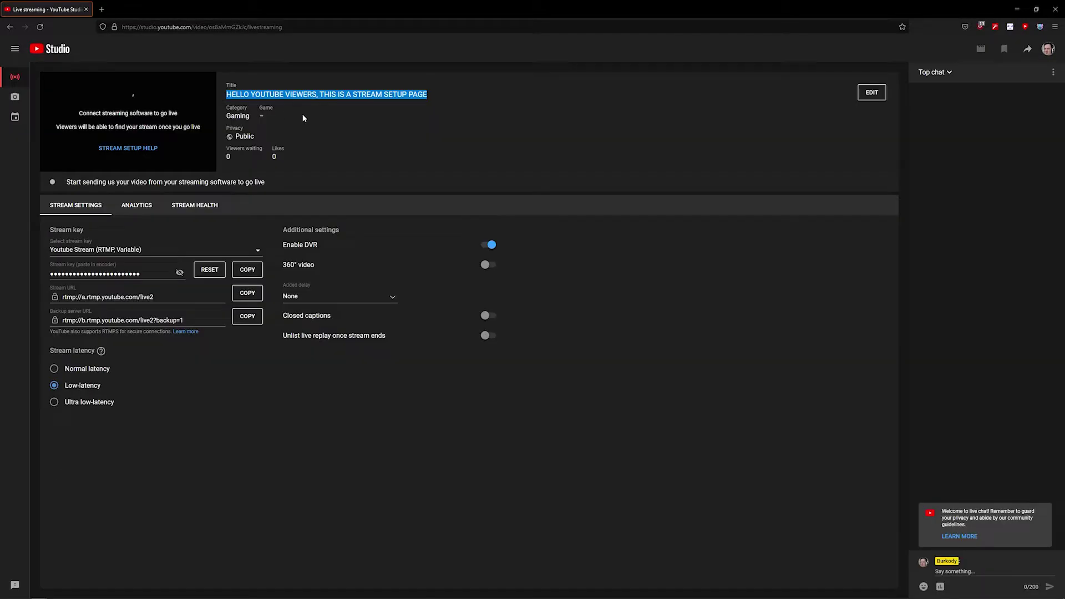
{"action": "left_click", "coordinate": [490, 128]}
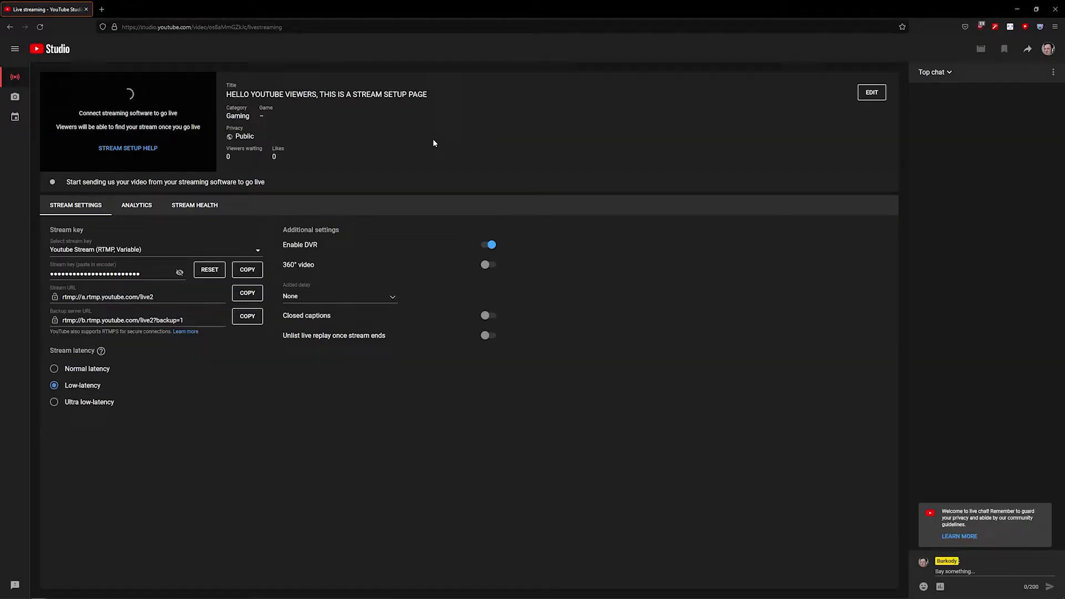
{"action": "left_click", "coordinate": [257, 253]}
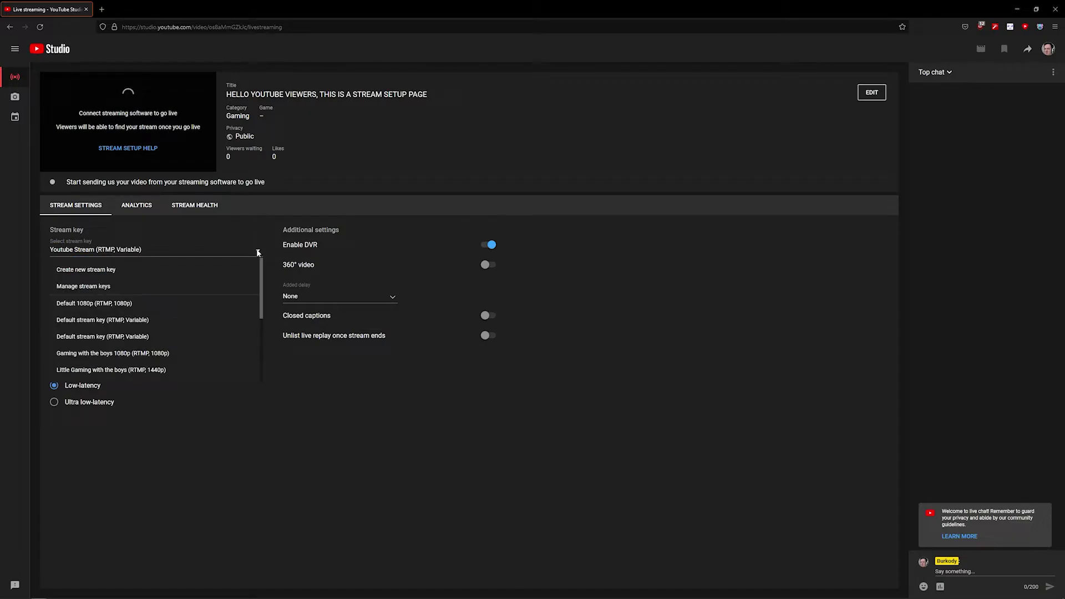
Start a new stream key named 'Test Stream Key' described 'Hello youtube viewers!'
{"action": "left_click", "coordinate": [126, 271]}
{"action": "left_click", "coordinate": [465, 234]}
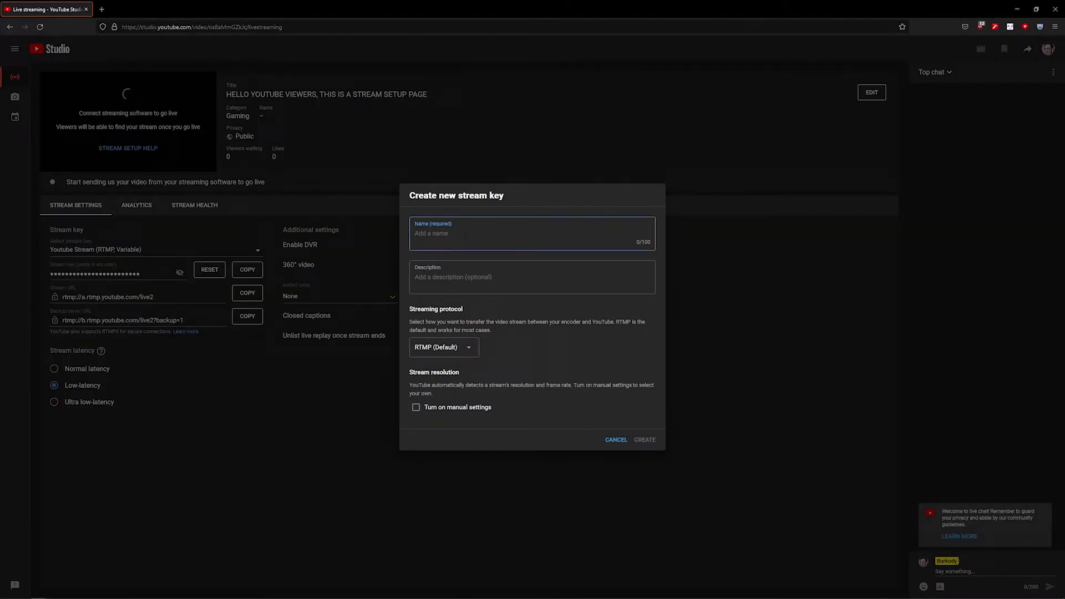
{"action": "type", "text": "Test Stream Key"}
{"action": "left_click", "coordinate": [637, 274]}
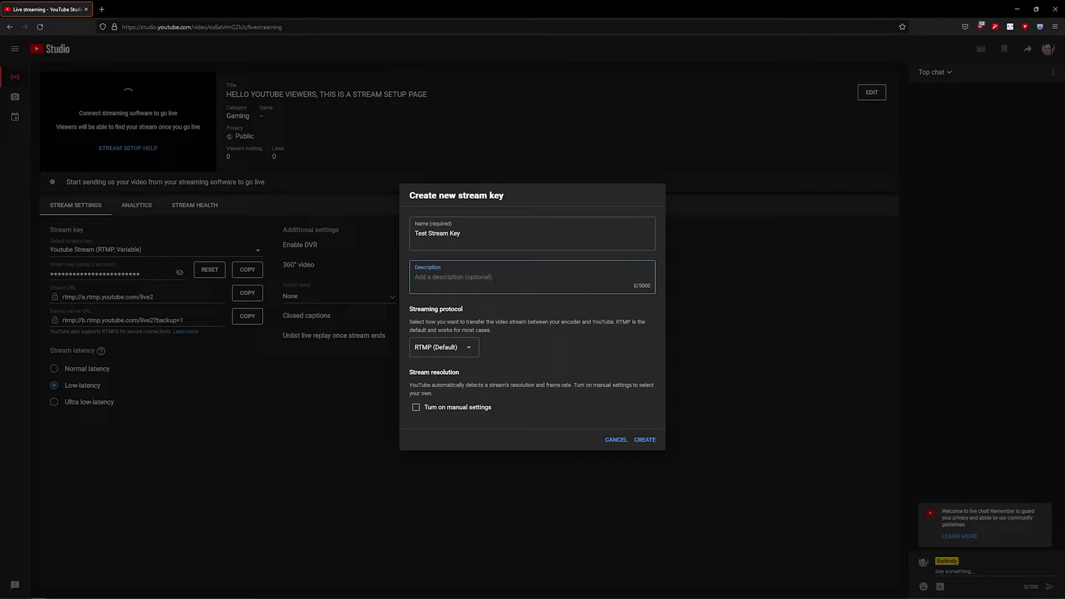
{"action": "type", "text": "Hello youtube viewers!"}
Keep RTMP, set manual resolution to 1080p with 60 fps, and create the key
{"action": "left_click", "coordinate": [465, 350]}
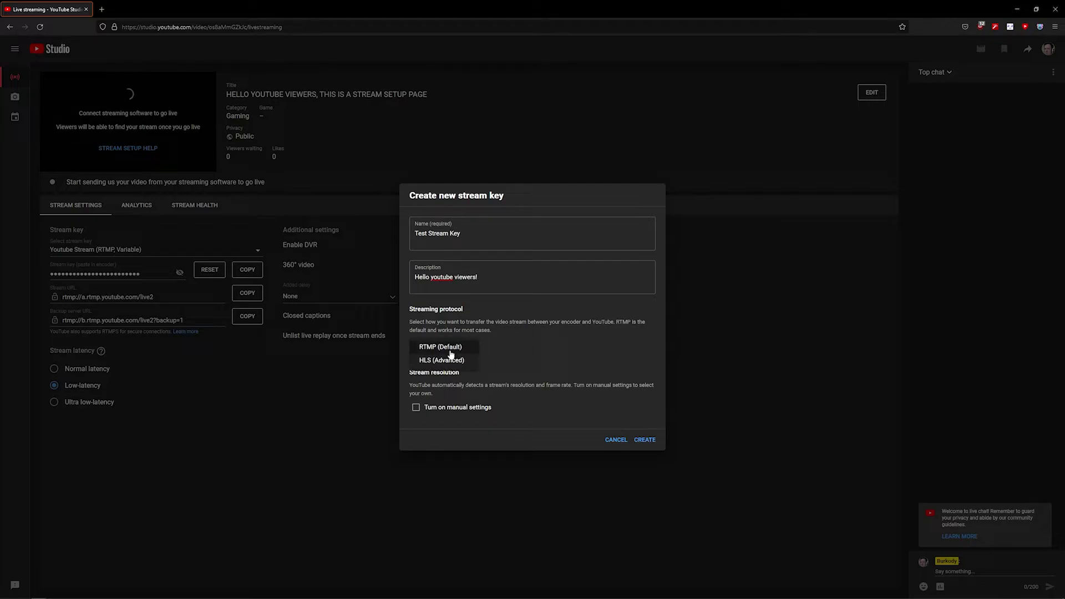
{"action": "left_click", "coordinate": [427, 348]}
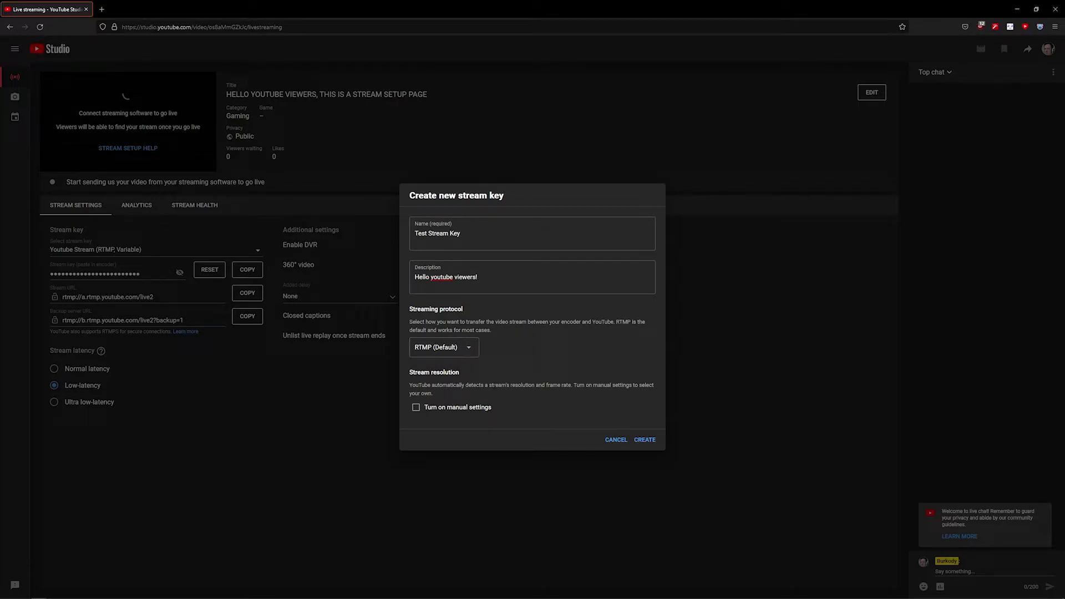
{"action": "left_click", "coordinate": [416, 408]}
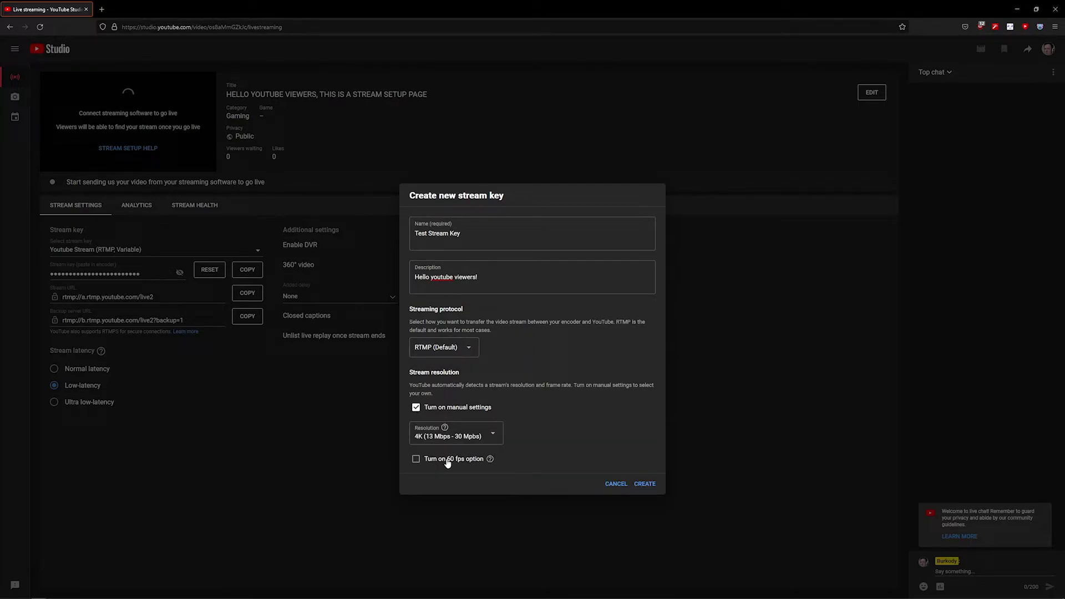
{"action": "left_click", "coordinate": [499, 442]}
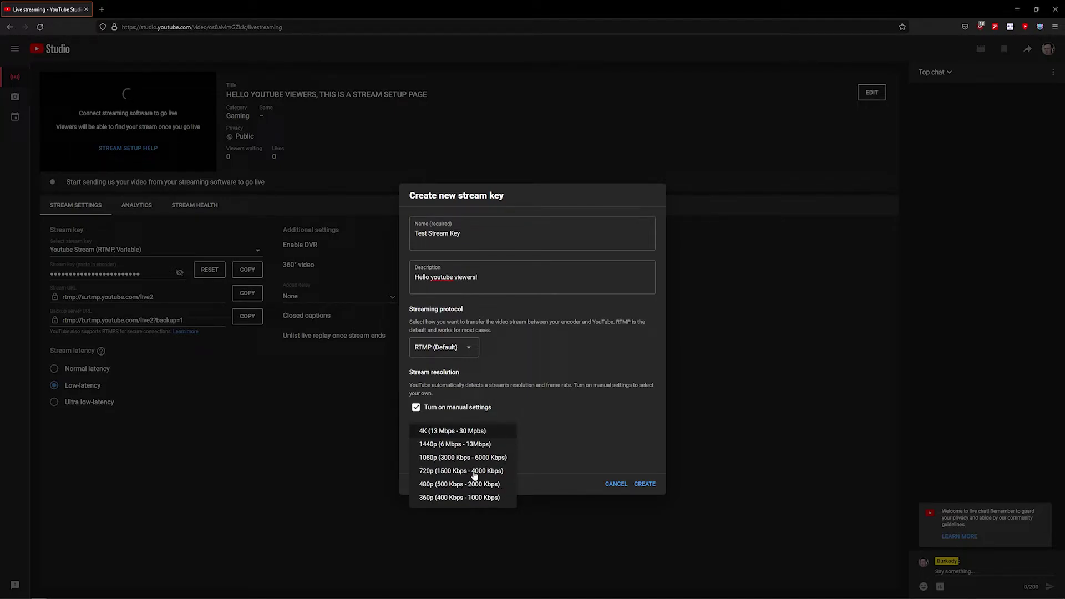
{"action": "left_click", "coordinate": [502, 458]}
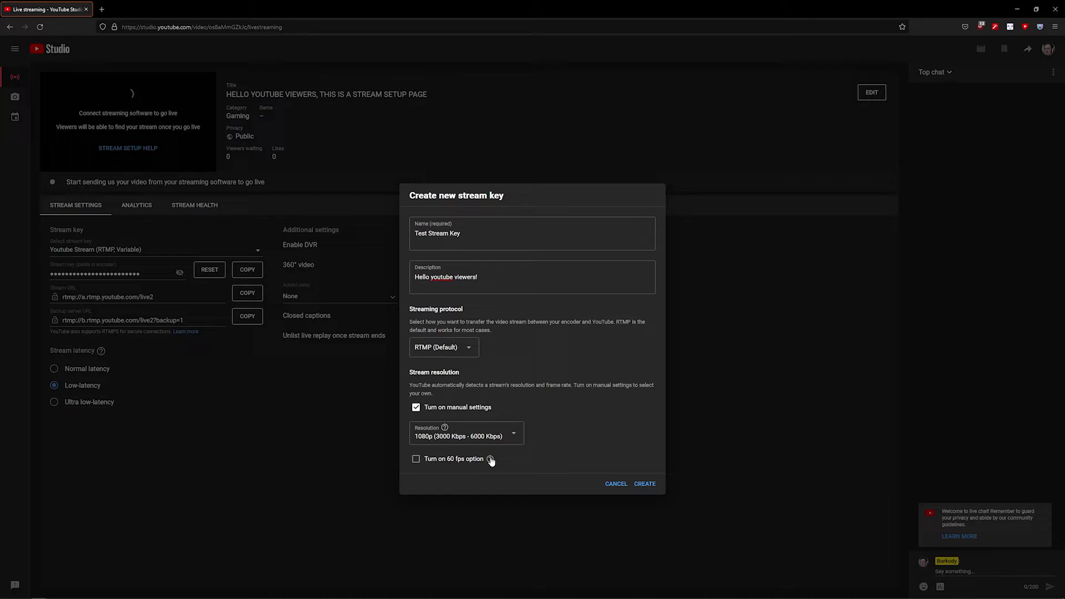
{"action": "left_click", "coordinate": [415, 460]}
{"action": "mouse_move", "coordinate": [489, 460]}
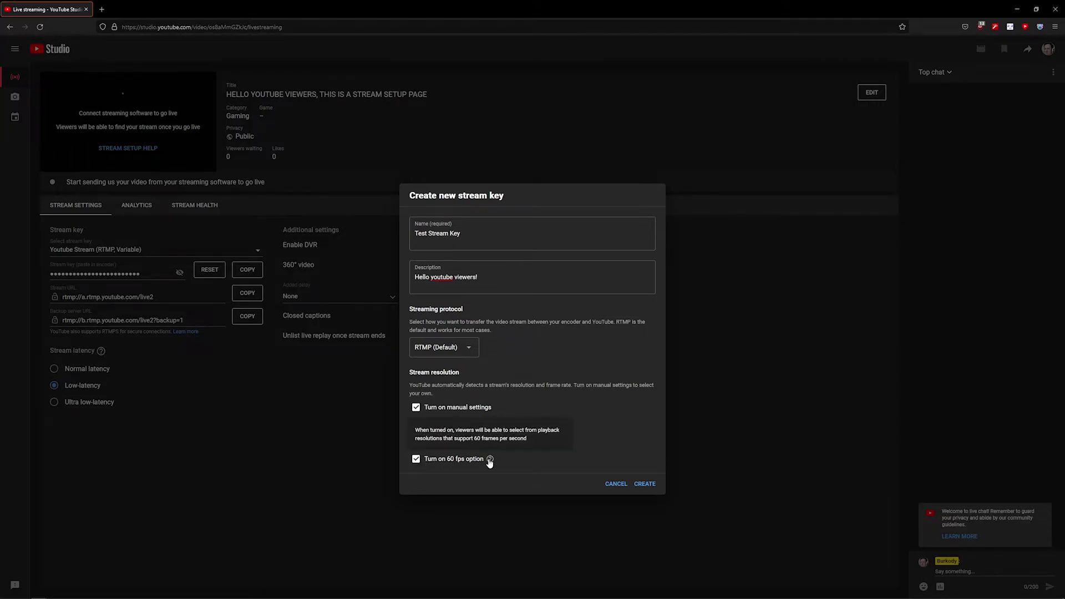
{"action": "left_click", "coordinate": [644, 484]}
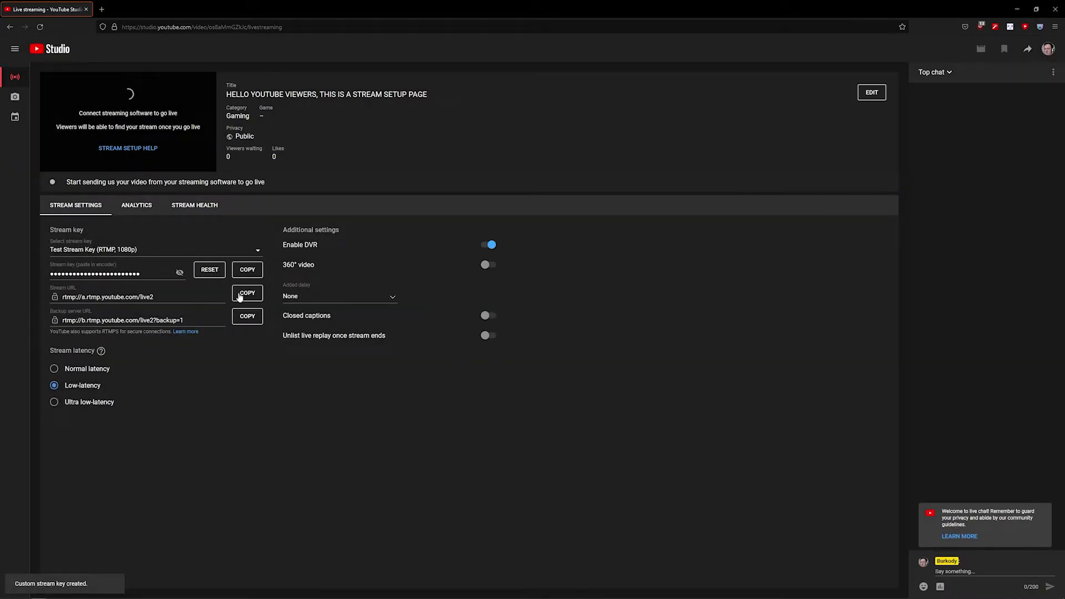
Copy YouTube's stream URL rtmp://a.rtmp.youtube.com/live2 into the target's RTMP Server field
{"action": "left_click_drag", "start_coordinate": [154, 297], "coordinate": [62, 297]}
{"action": "right_click", "coordinate": [78, 297]}
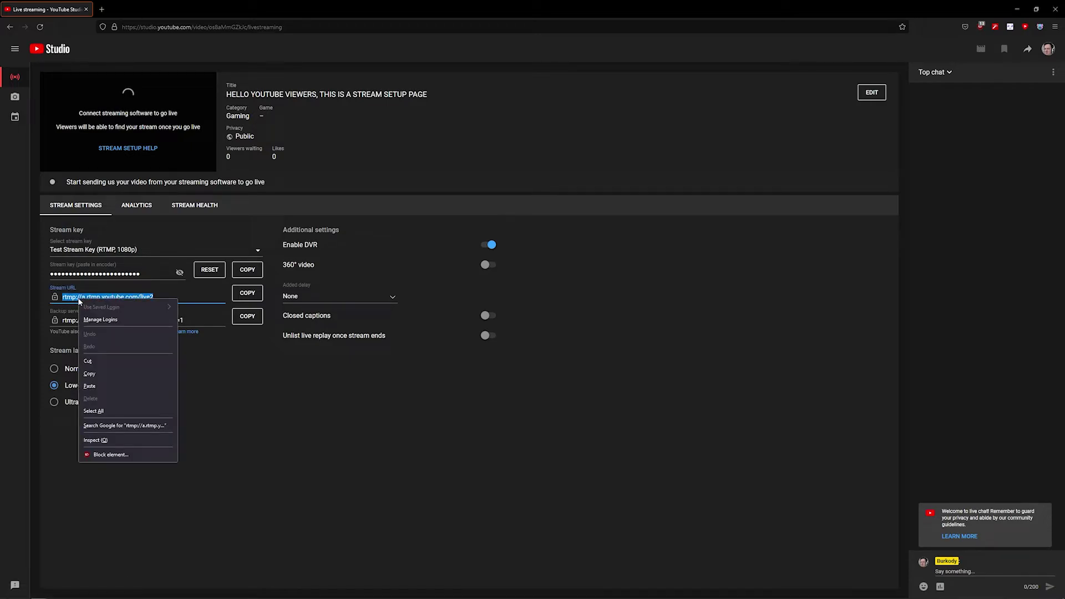
{"action": "left_click", "coordinate": [90, 373]}
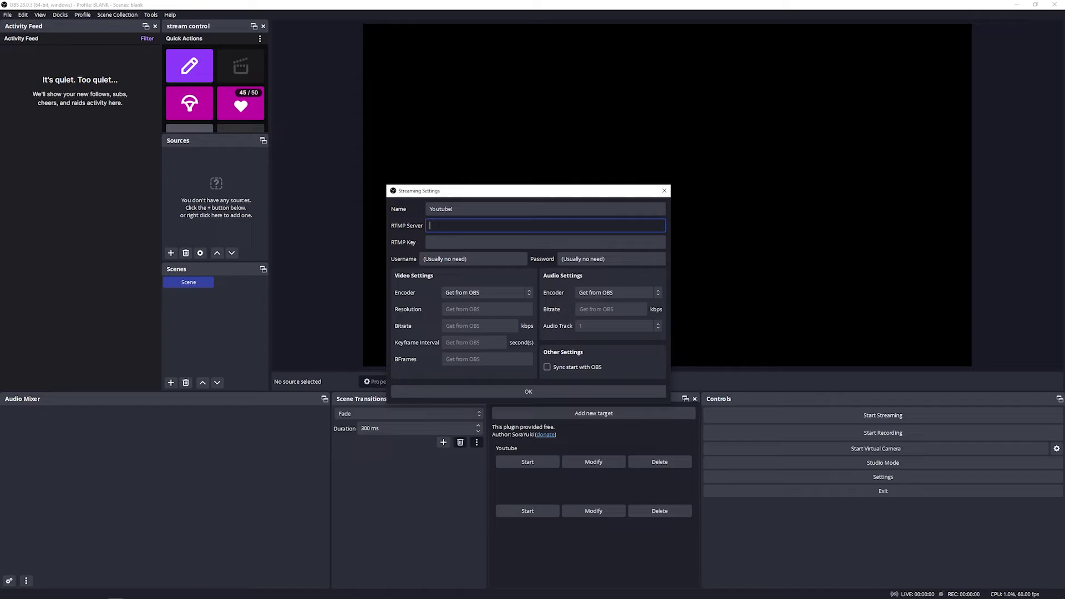
{"action": "key", "text": "ctrl+v"}
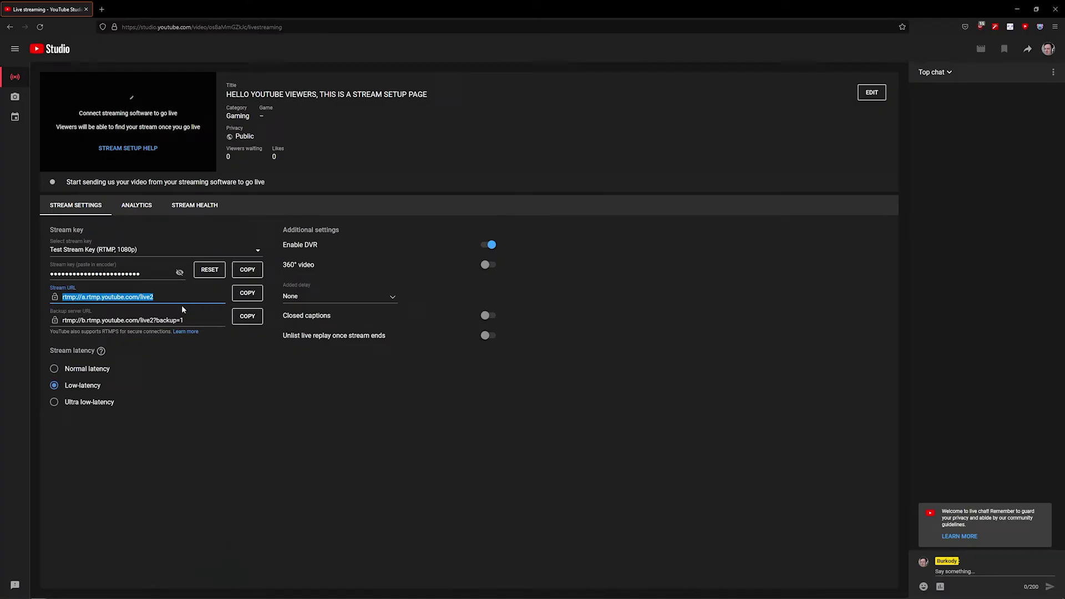
Copy the YouTube stream key and paste it into the target's RTMP Key field
{"action": "left_click", "coordinate": [251, 270]}
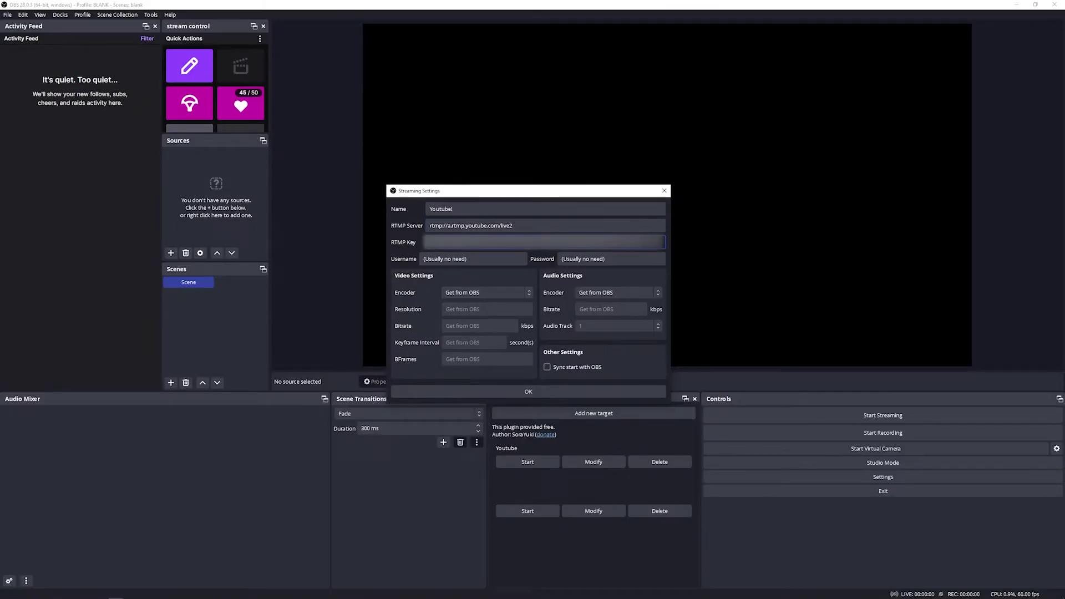
{"action": "right_click", "coordinate": [442, 244]}
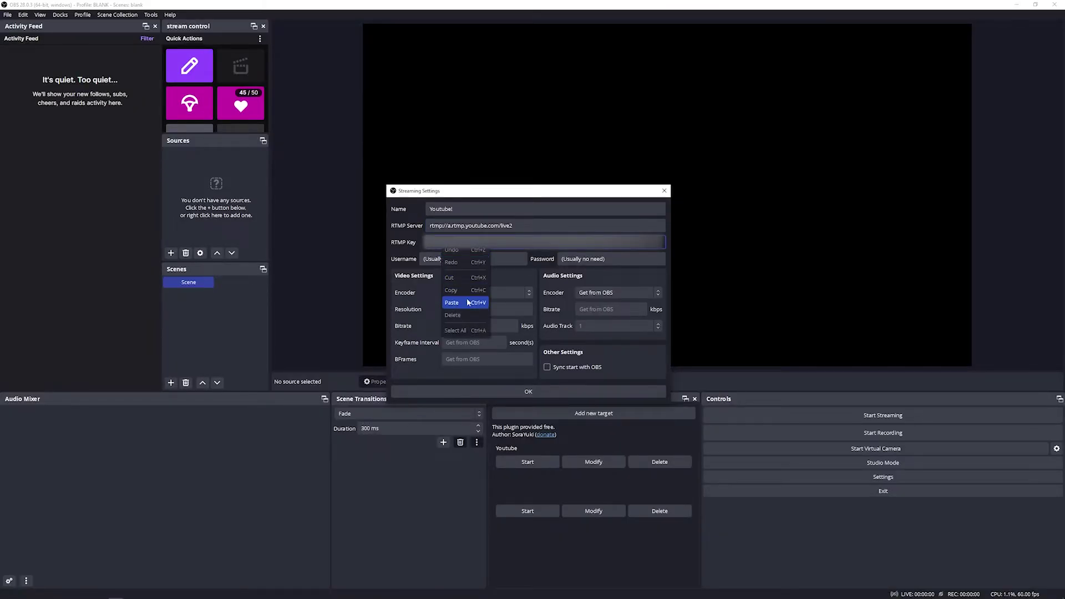
{"action": "left_click", "coordinate": [468, 302]}
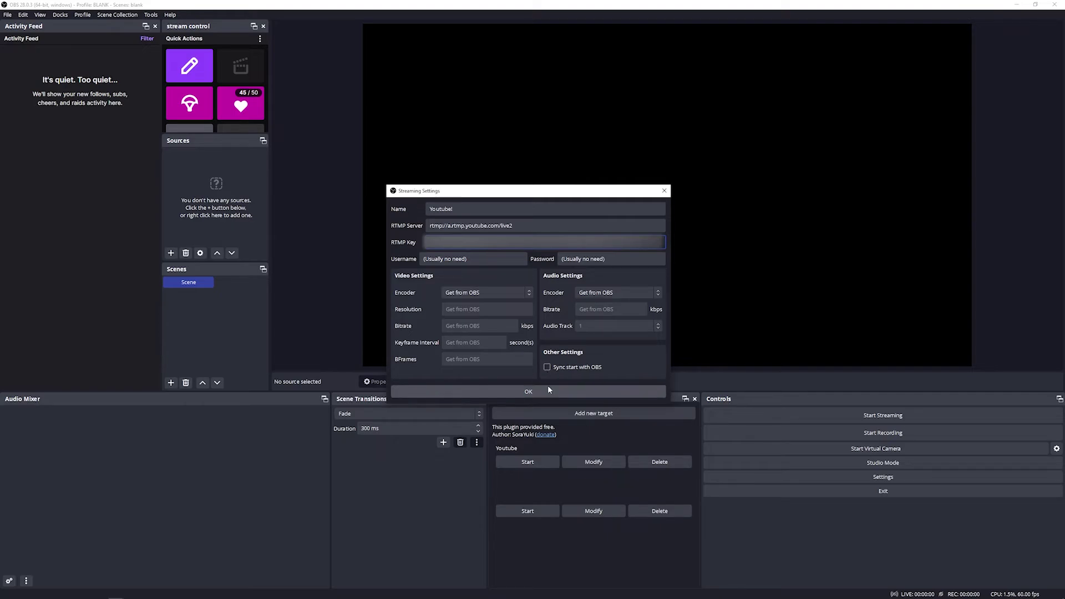
Save the new Youtube target so it appears in the Multiple output dock
{"action": "left_click", "coordinate": [515, 395]}
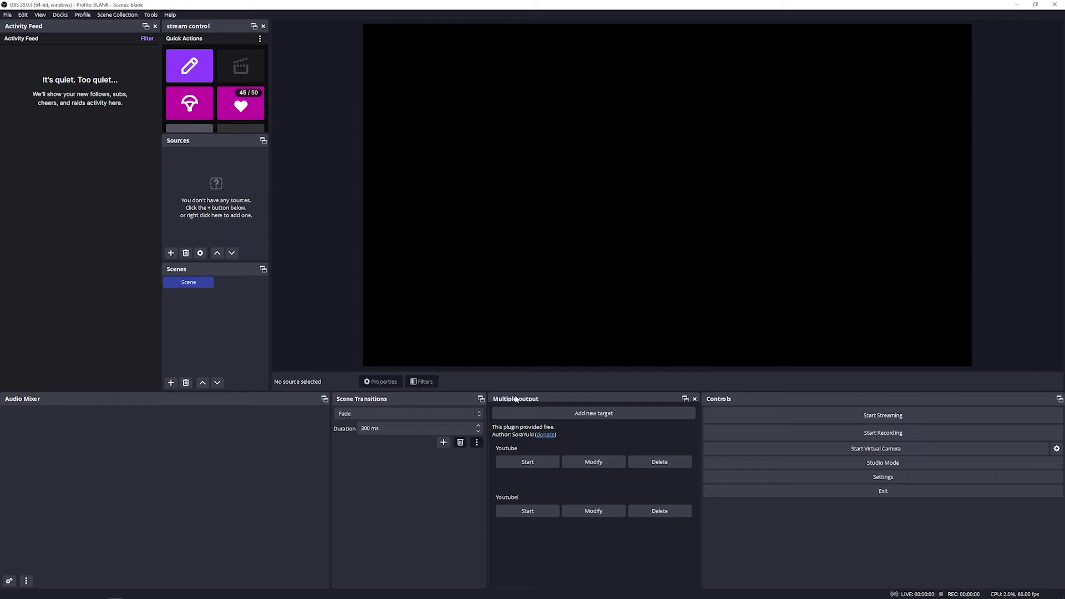